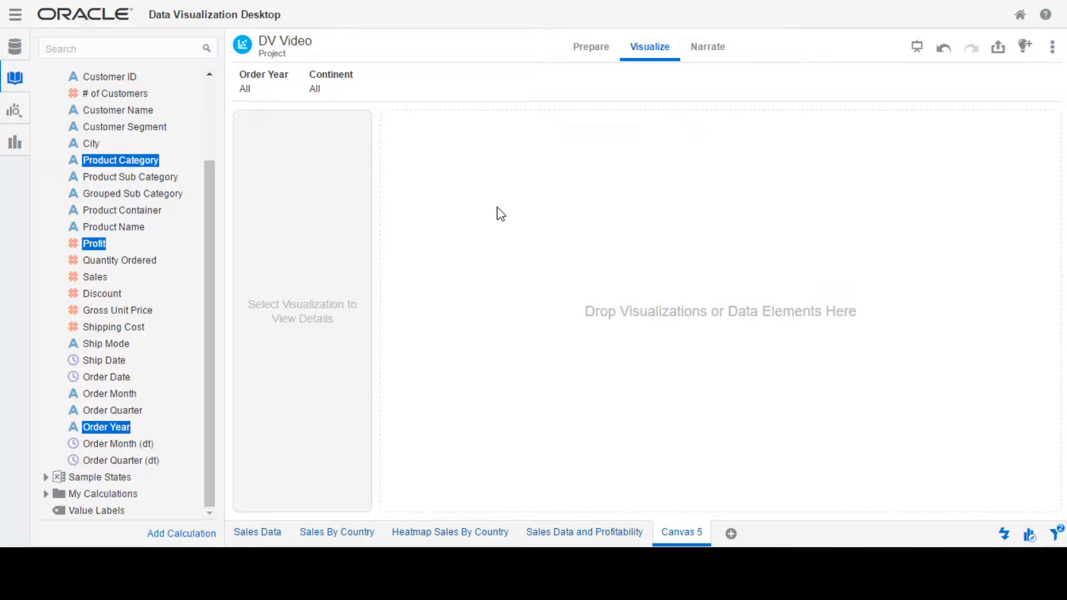
# - Create a Pivot visualization from the selected Product Category, Profit and Order Year data elements
pyautogui.rightClick(94, 430)
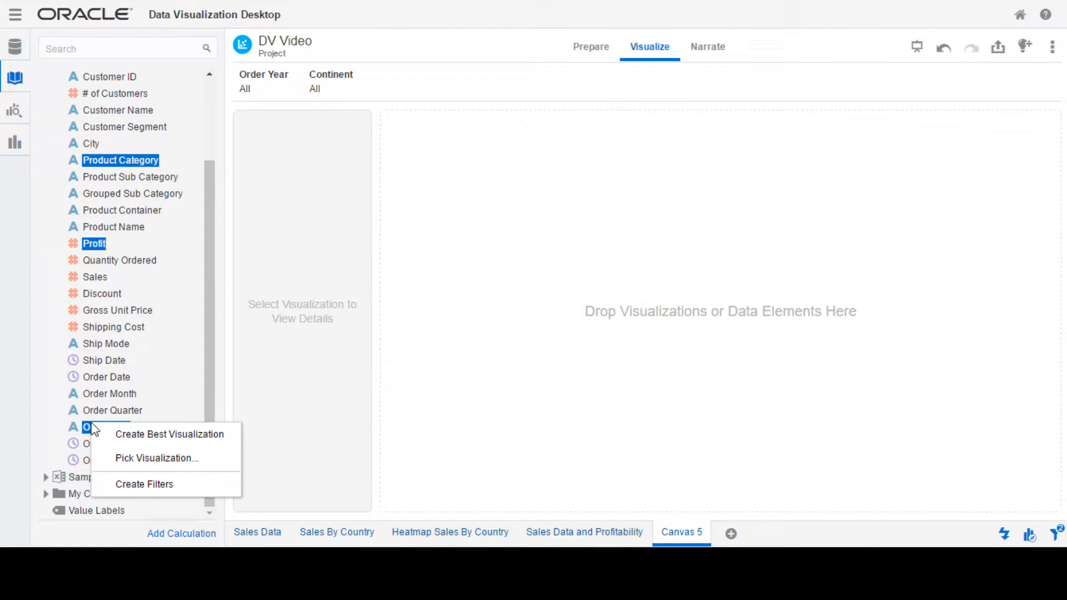
pyautogui.click(129, 459)
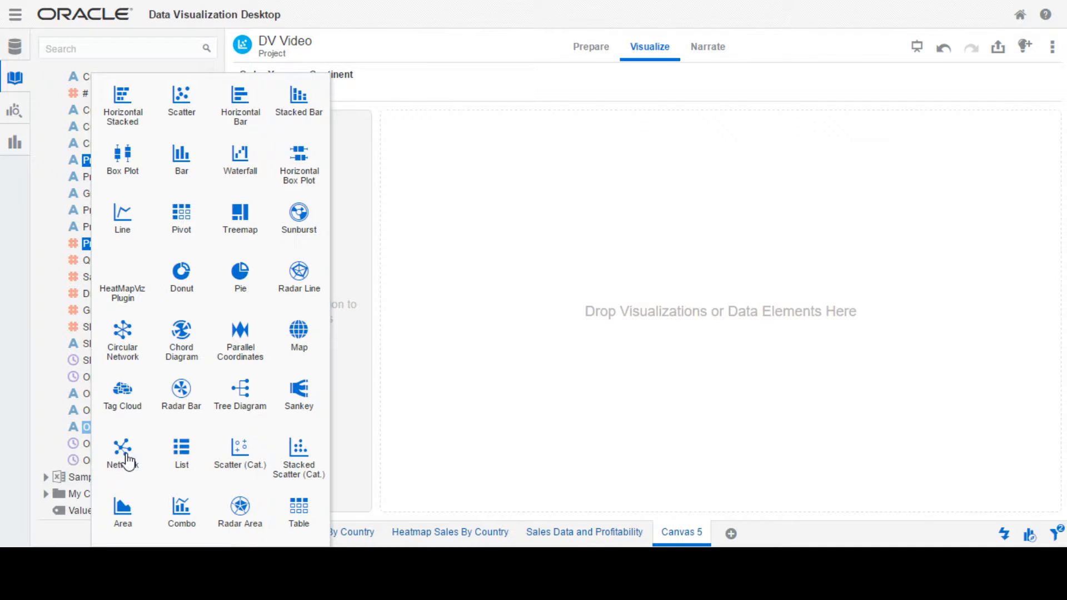
pyautogui.click(183, 217)
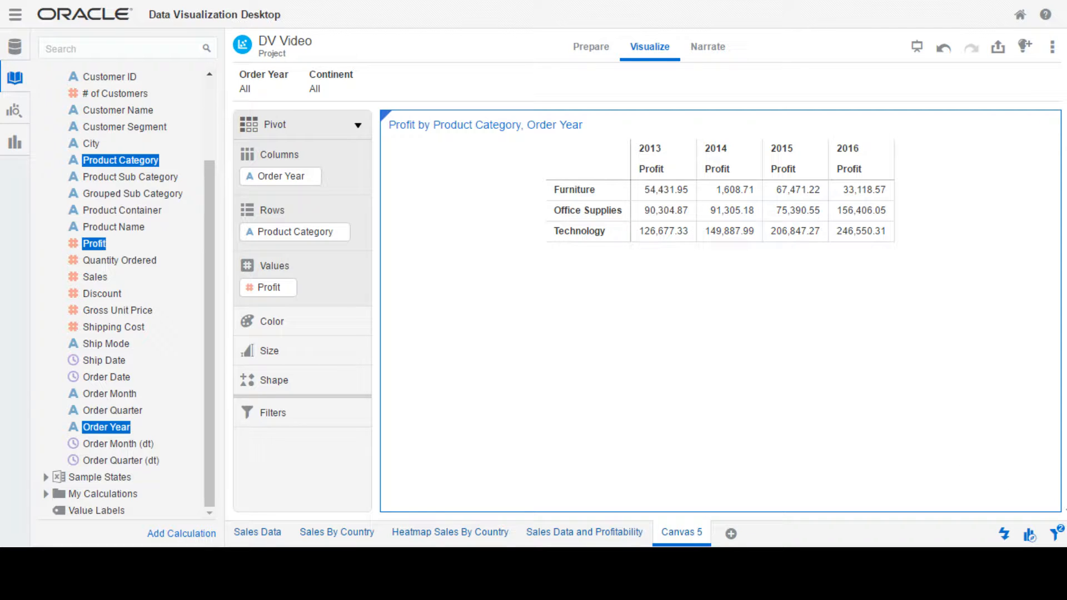
# - Switch the canvas layout to Freeform and shrink the pivot table into the canvas's upper-left area, wide enough for all four year columns
pyautogui.click(1045, 125)
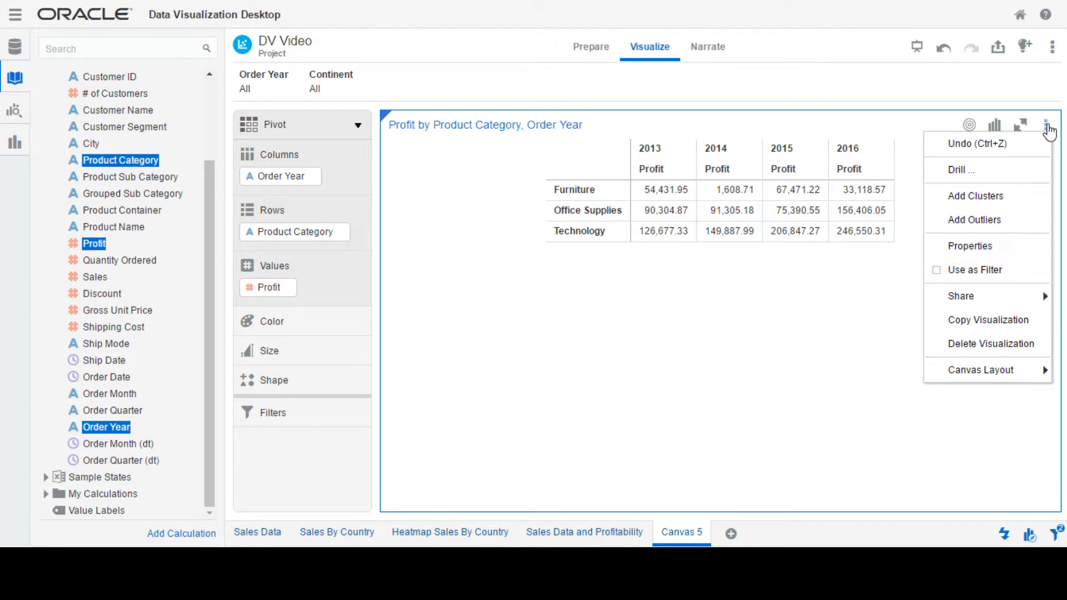
pyautogui.moveTo(982, 367)
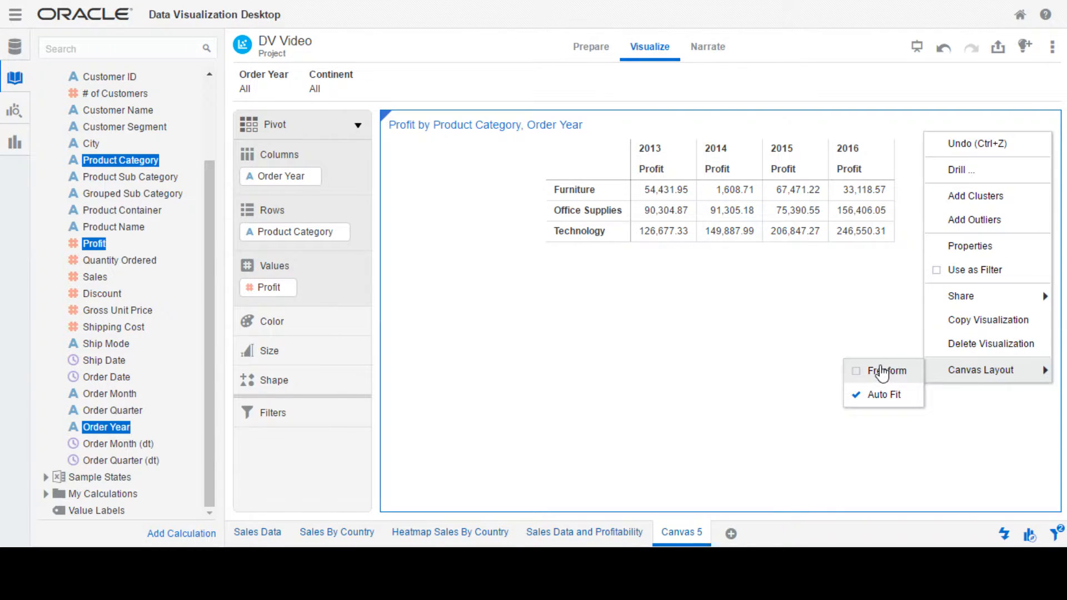
pyautogui.click(887, 370)
pyautogui.moveTo(1053, 503); pyautogui.dragTo(722, 274)
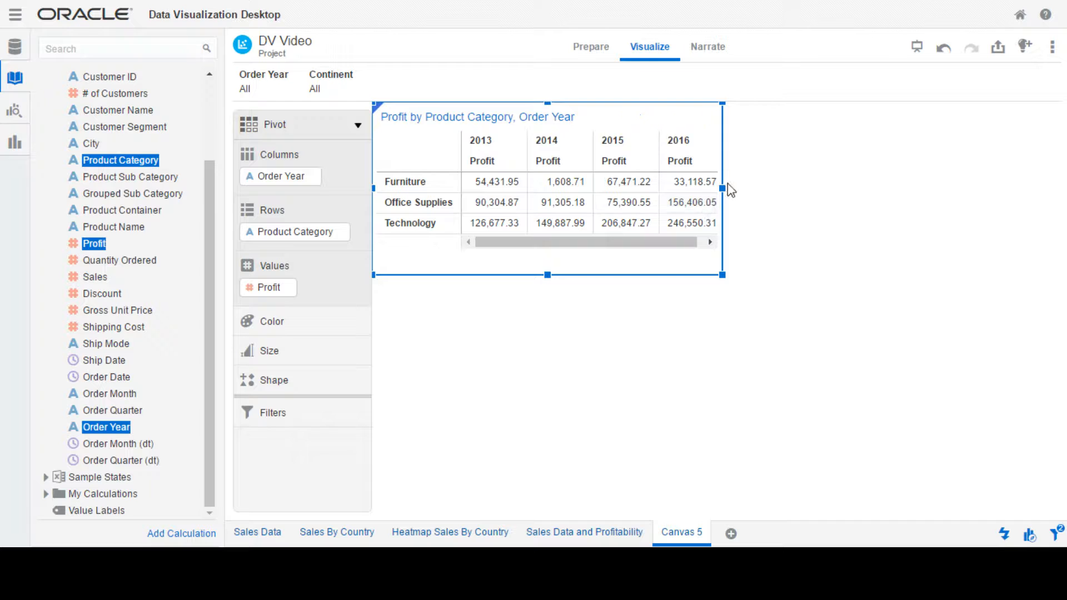
pyautogui.moveTo(722, 187); pyautogui.dragTo(781, 199)
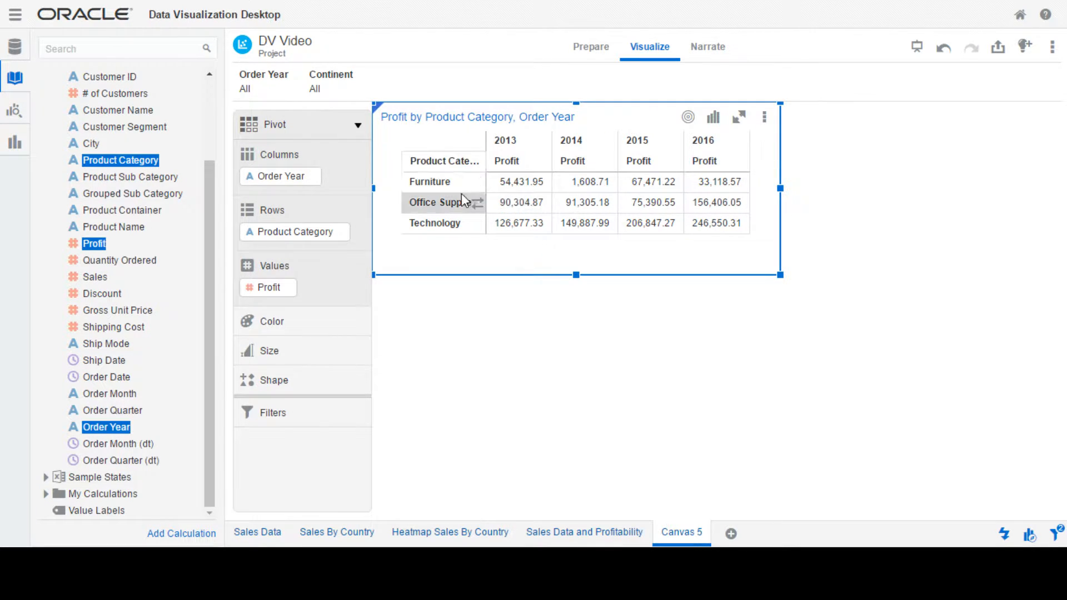
# - Show totals for both the product category rows and the order year columns, and widen the pivot table to fit the Total column
pyautogui.rightClick(441, 185)
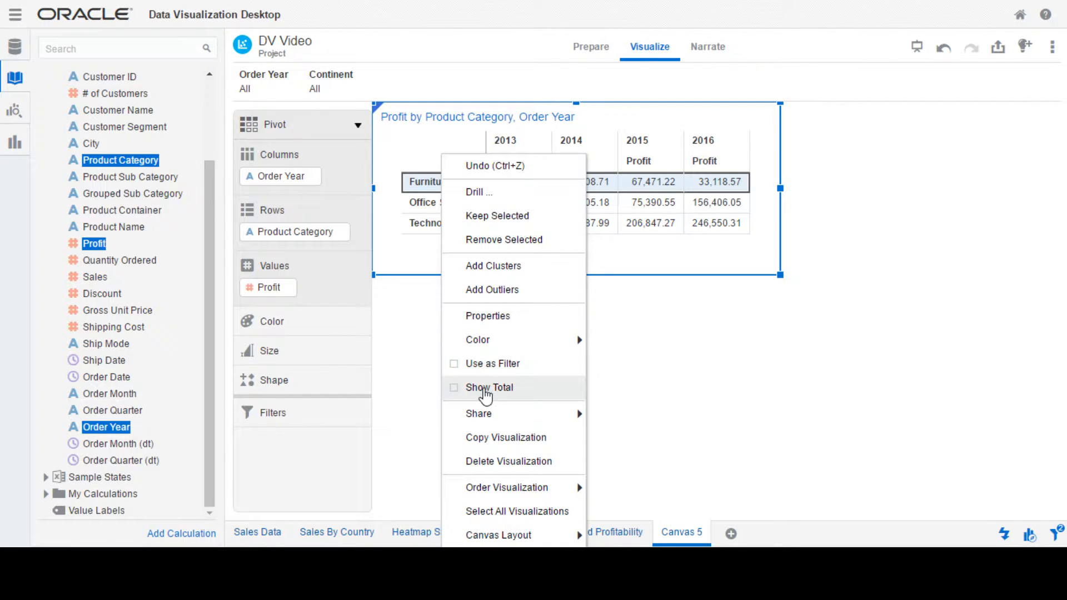
pyautogui.click(485, 388)
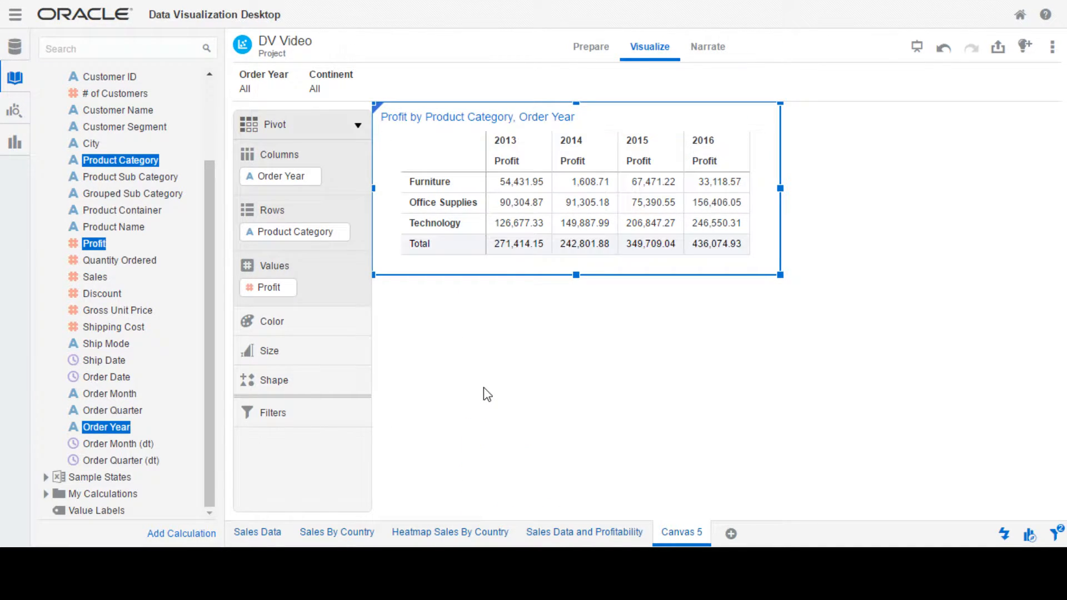
pyautogui.rightClick(526, 145)
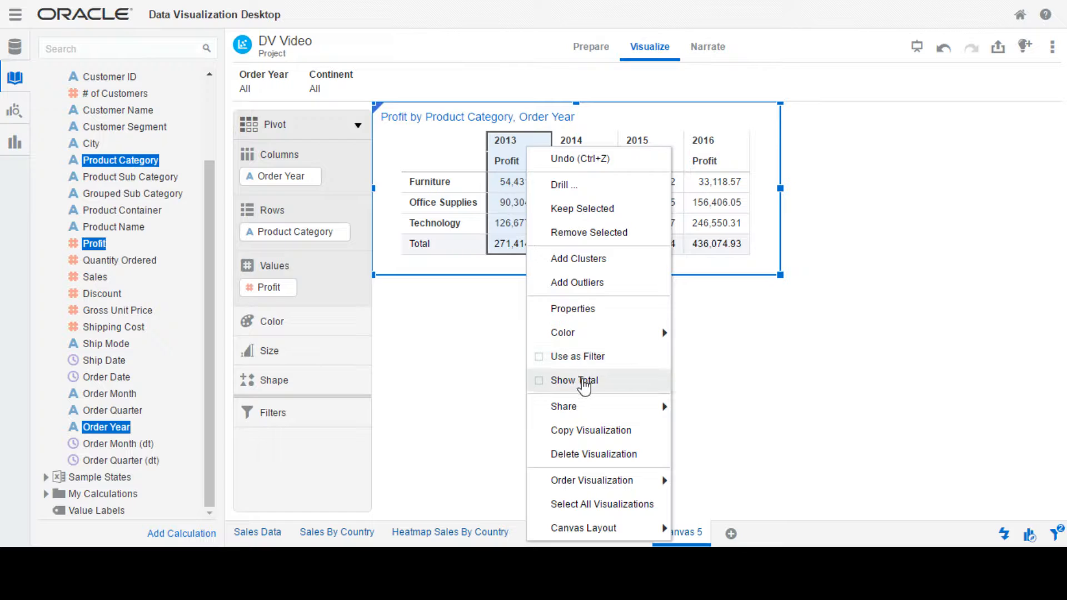
pyautogui.click(580, 380)
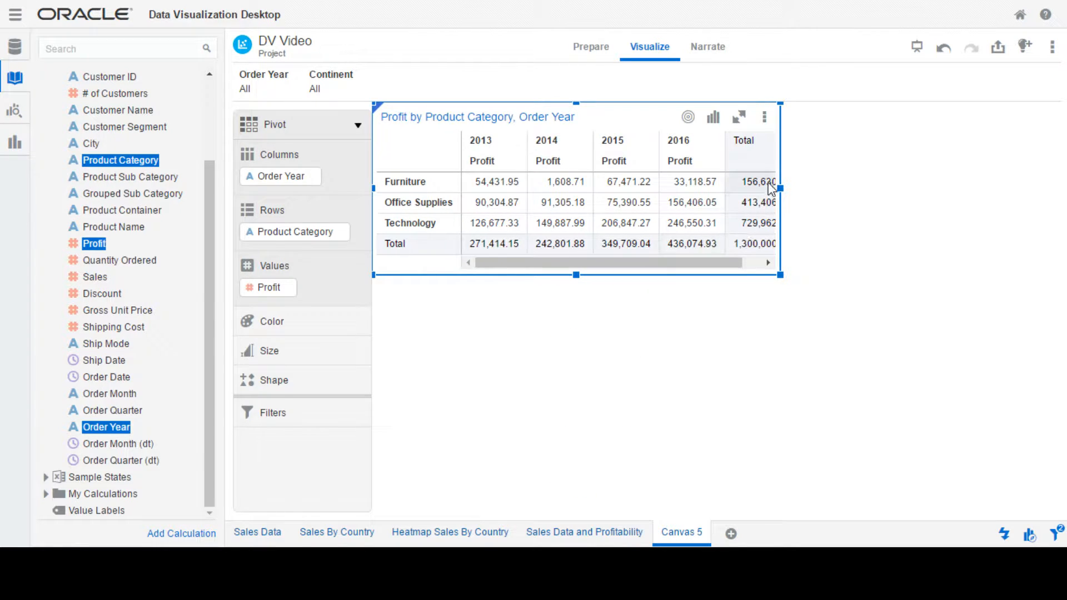
pyautogui.moveTo(780, 189); pyautogui.dragTo(798, 190)
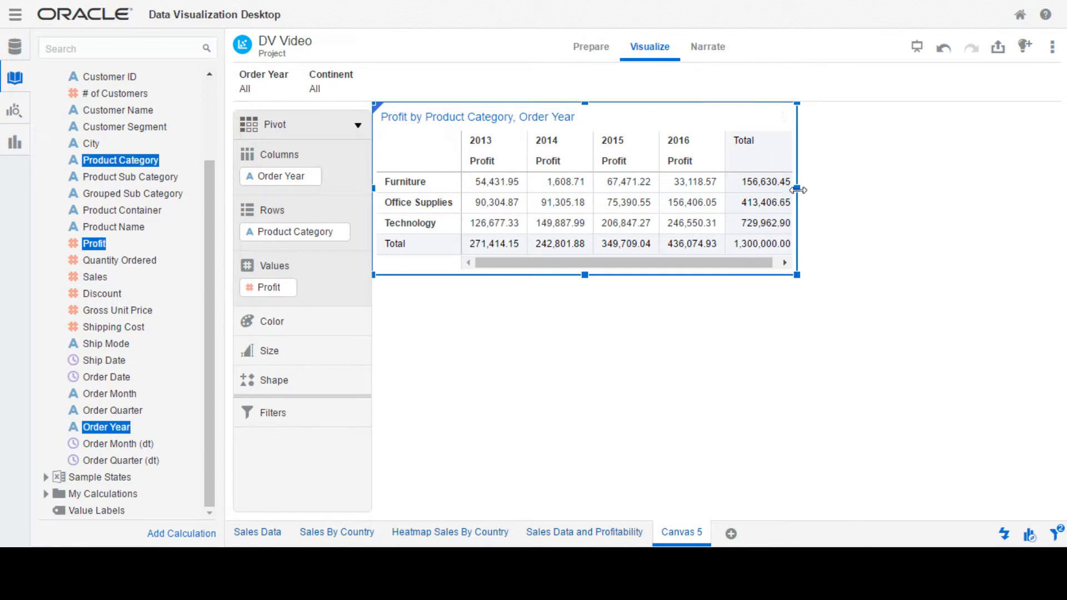
# - Create a chart from Profit and Order Year, place it directly below the pivot table and widen it to the pivot's width
pyautogui.moveTo(228, 292); pyautogui.dragTo(177, 286)
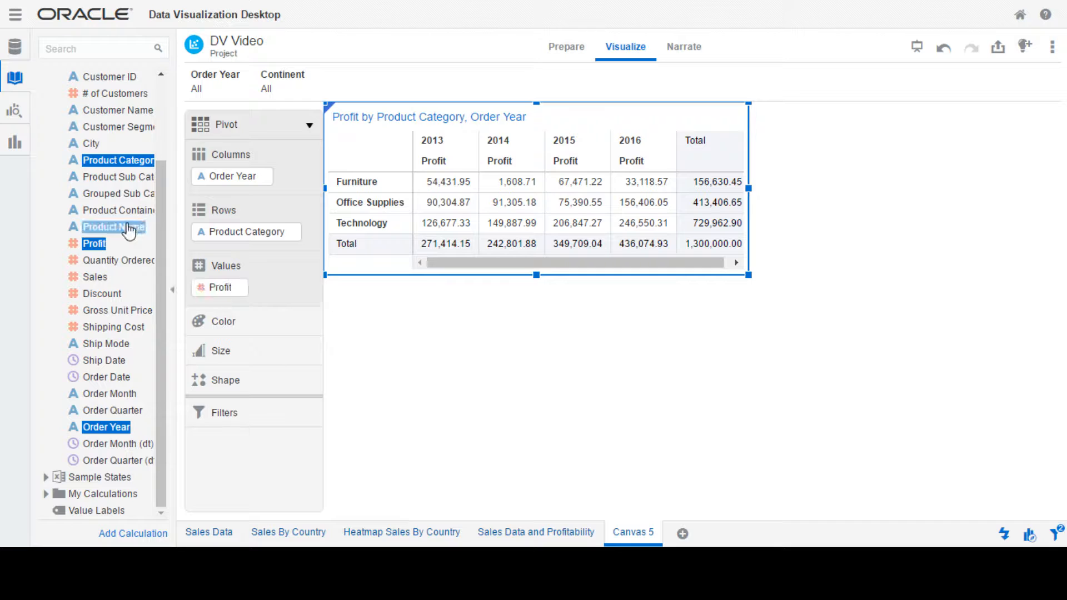
pyautogui.click(99, 249)
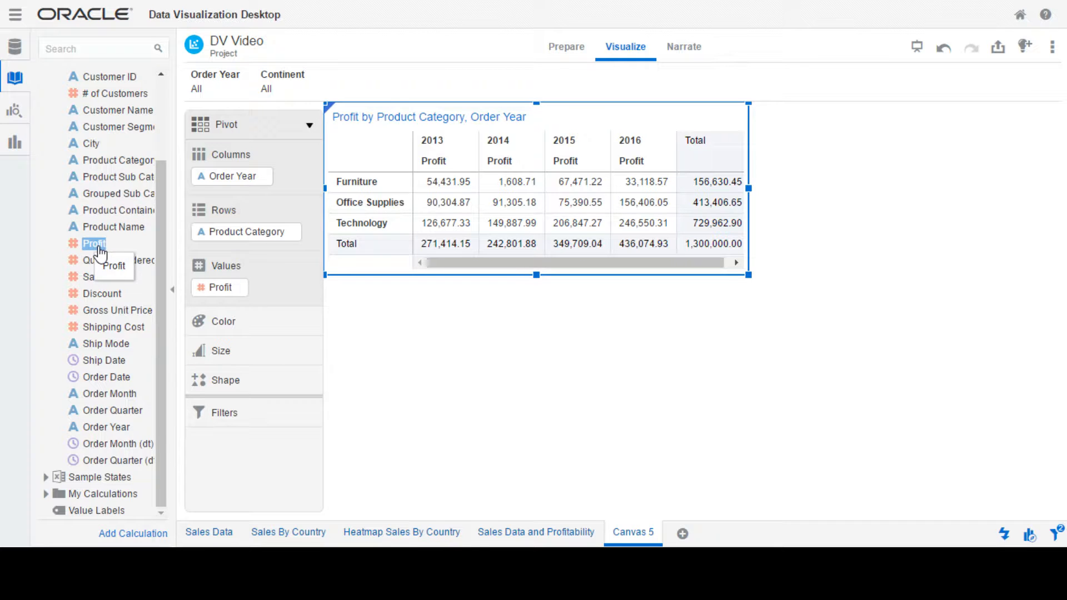
pyautogui.keyDown('ctrl'); pyautogui.click(114, 428); pyautogui.keyUp('ctrl')
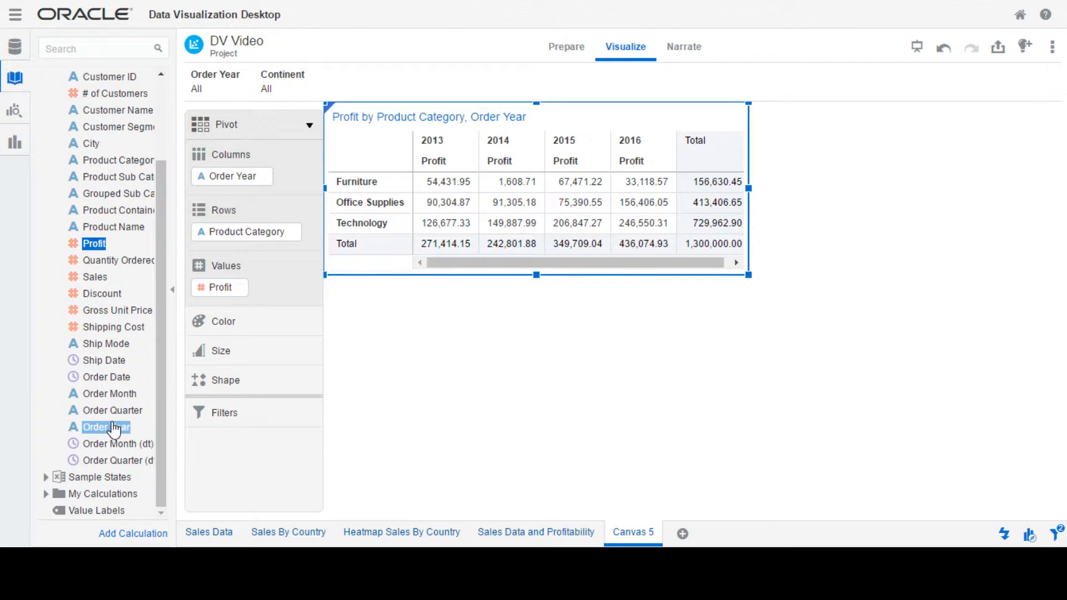
pyautogui.moveTo(114, 427); pyautogui.dragTo(515, 353)
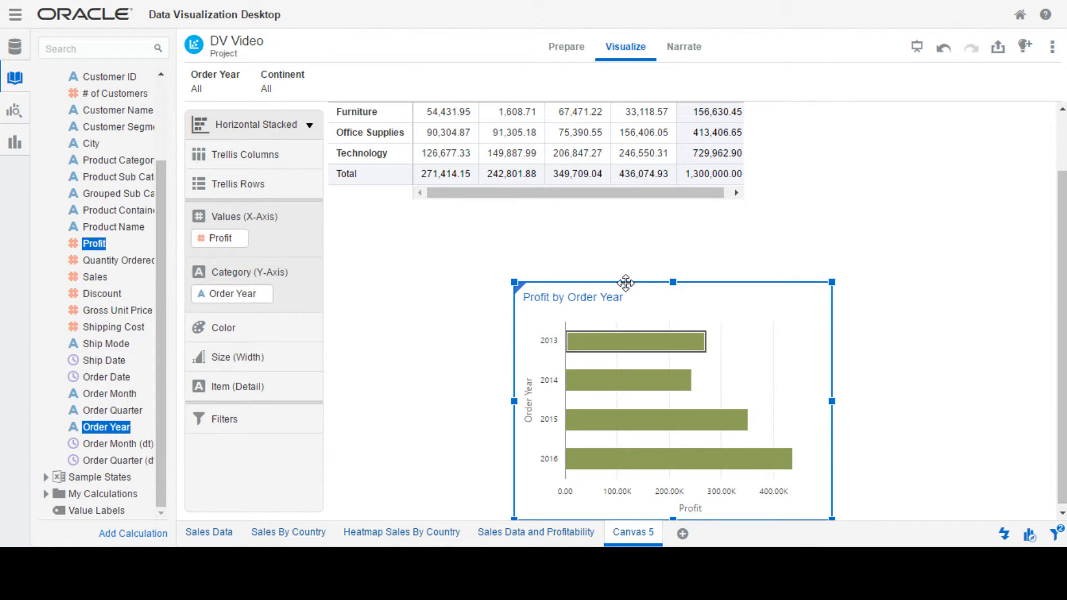
pyautogui.moveTo(624, 282); pyautogui.dragTo(436, 216)
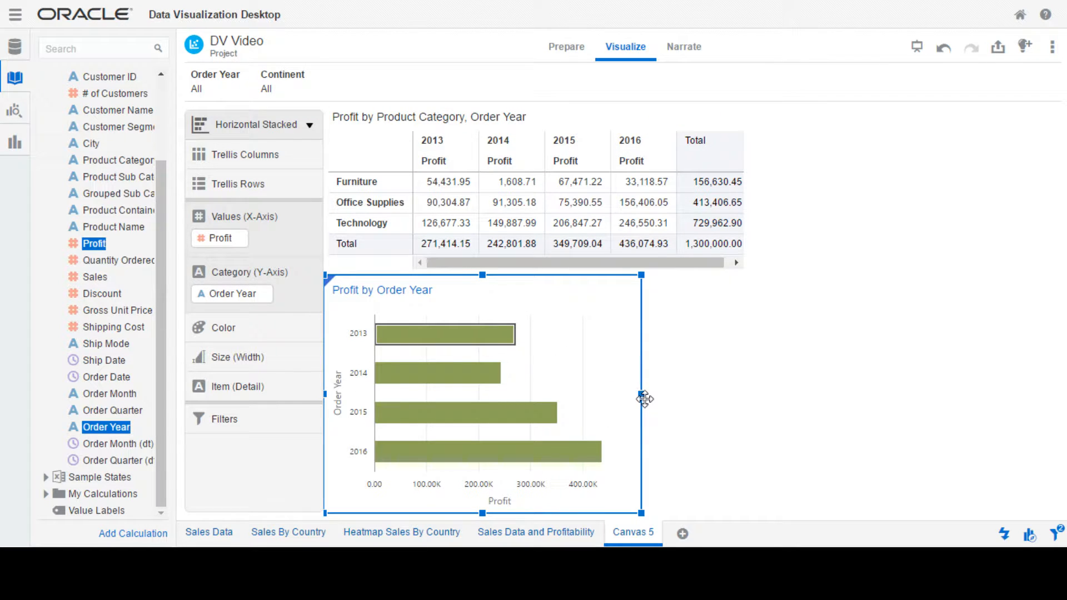
pyautogui.moveTo(642, 394); pyautogui.dragTo(746, 393)
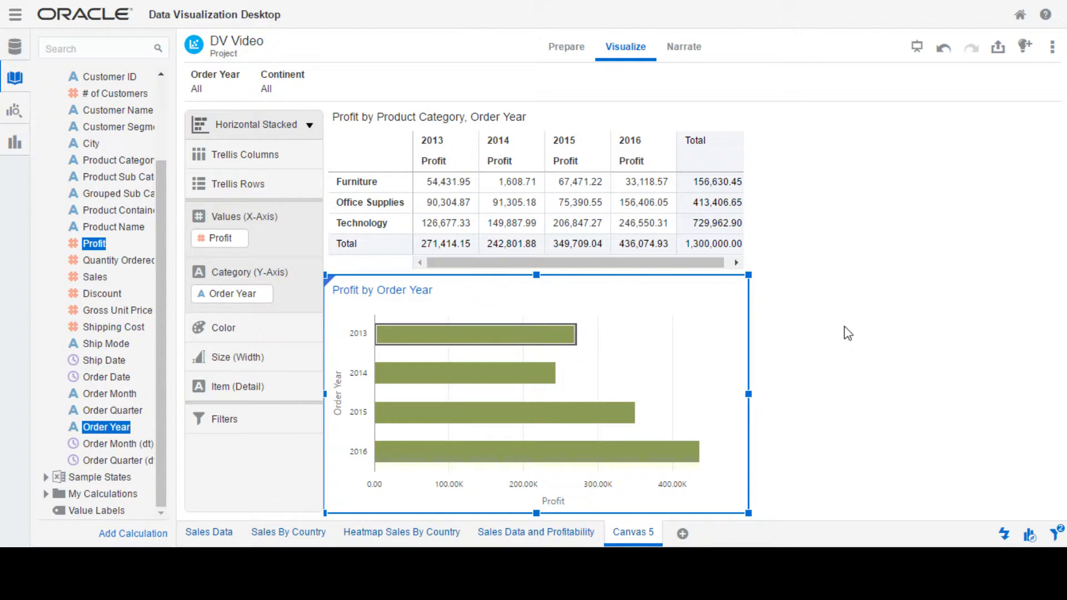
# - Change the Profit by Order Year chart to a Waterfall and add Product Category above Order Year in its category axis
pyautogui.moveTo(709, 310)
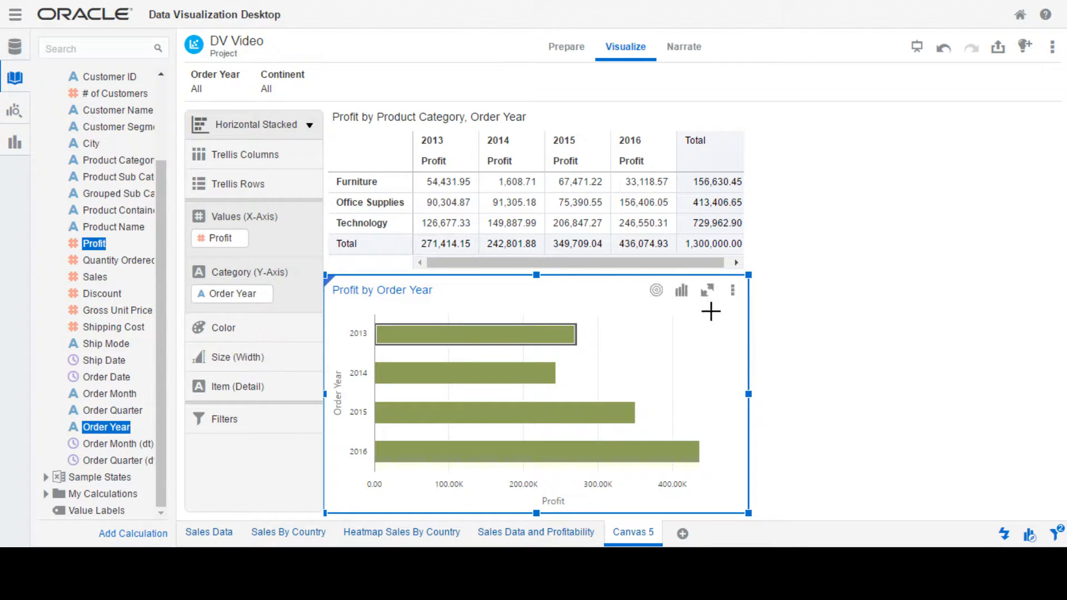
pyautogui.click(682, 291)
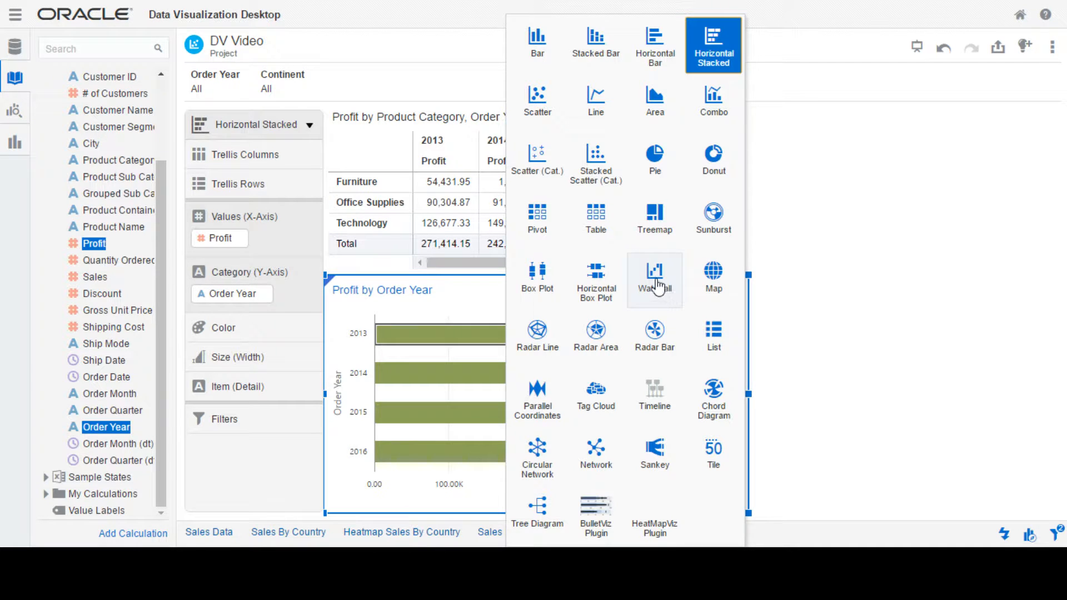
pyautogui.click(655, 278)
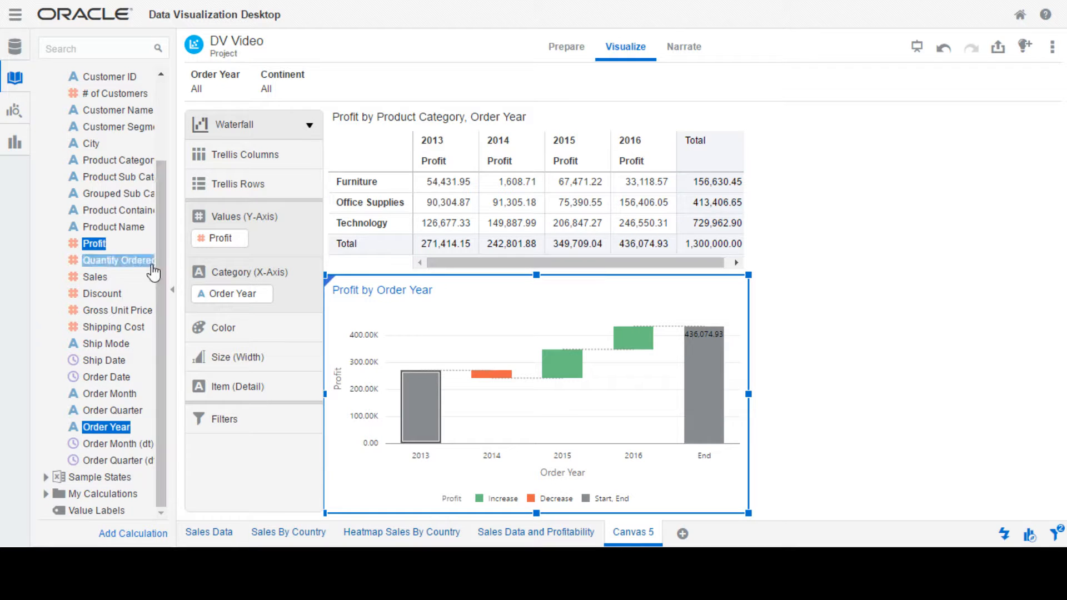
pyautogui.keyDown('ctrl'); pyautogui.click(125, 203); pyautogui.keyUp('ctrl')
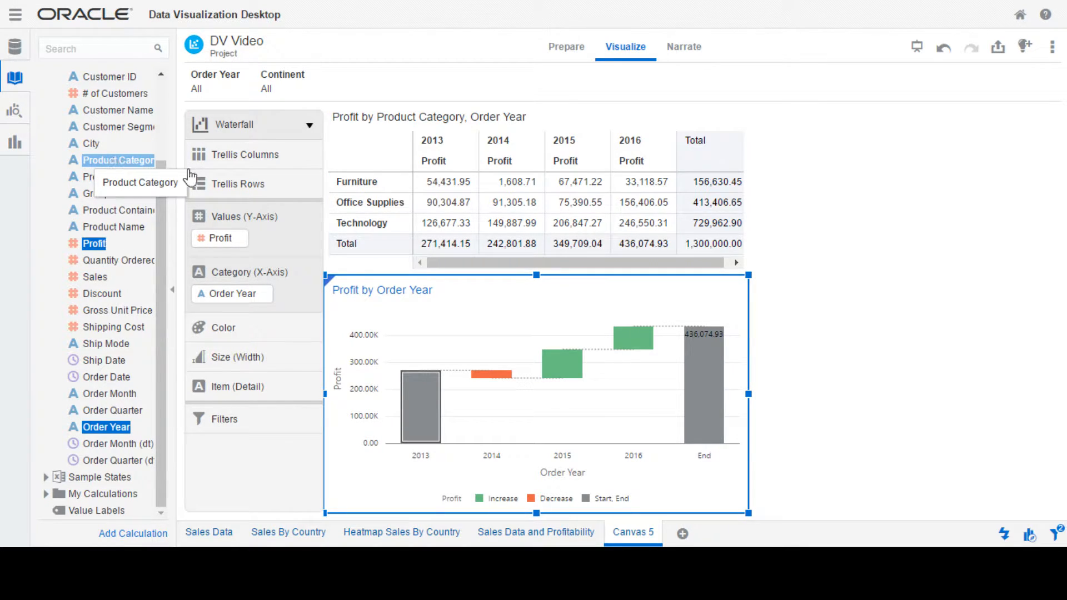
pyautogui.moveTo(115, 165); pyautogui.dragTo(210, 280)
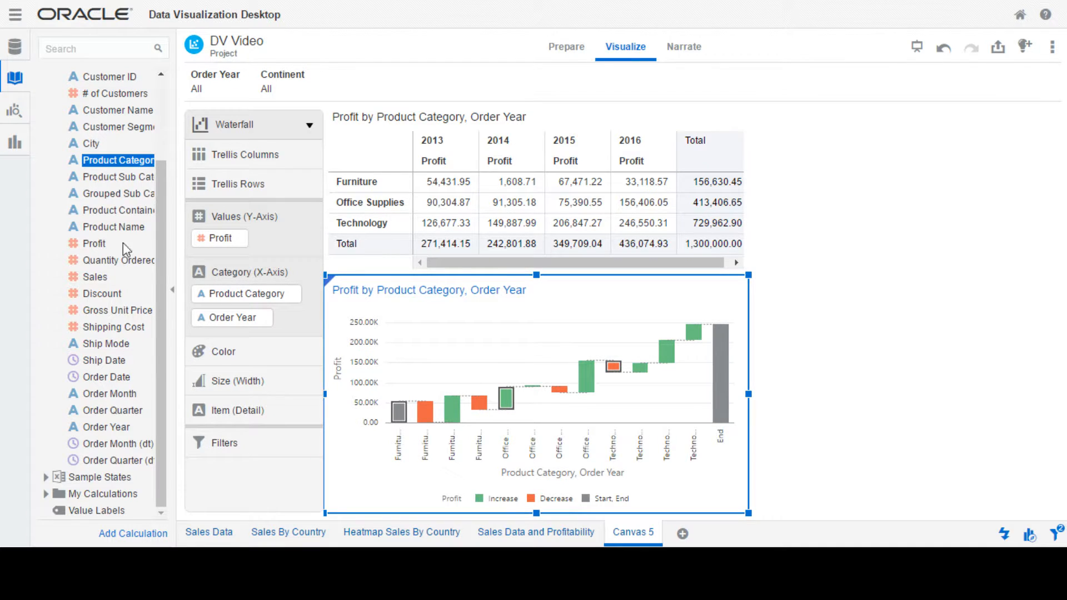
# - Add a Product Category filter to the waterfall chart and limit it to Furniture
pyautogui.moveTo(115, 165)
pyautogui.mouseDown()
pyautogui.moveTo(110, 180)
pyautogui.moveTo(231, 422)
pyautogui.moveTo(218, 433)
pyautogui.mouseUp()
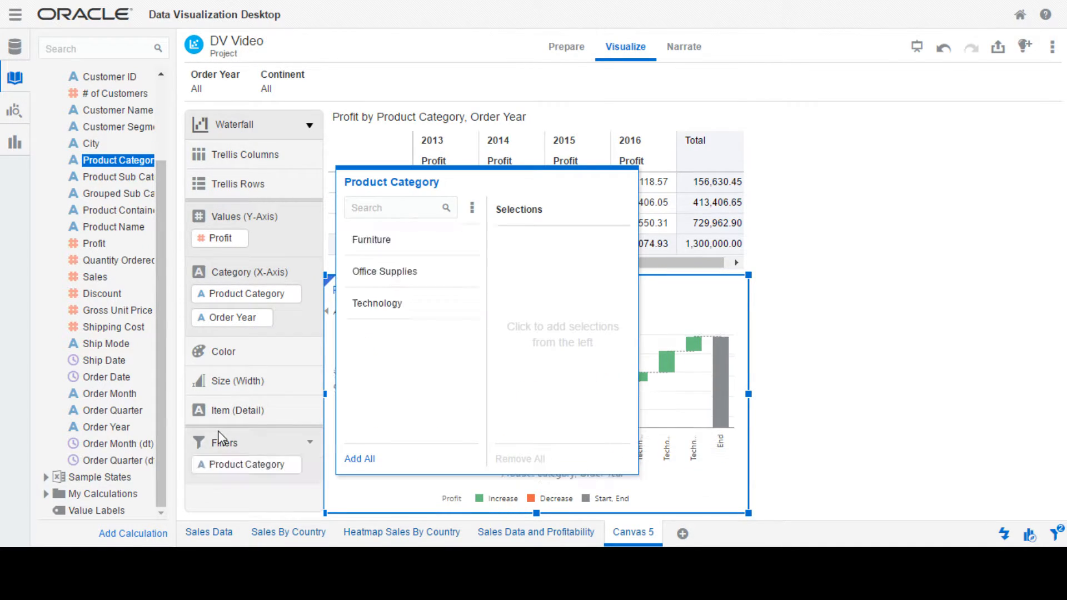
pyautogui.click(376, 240)
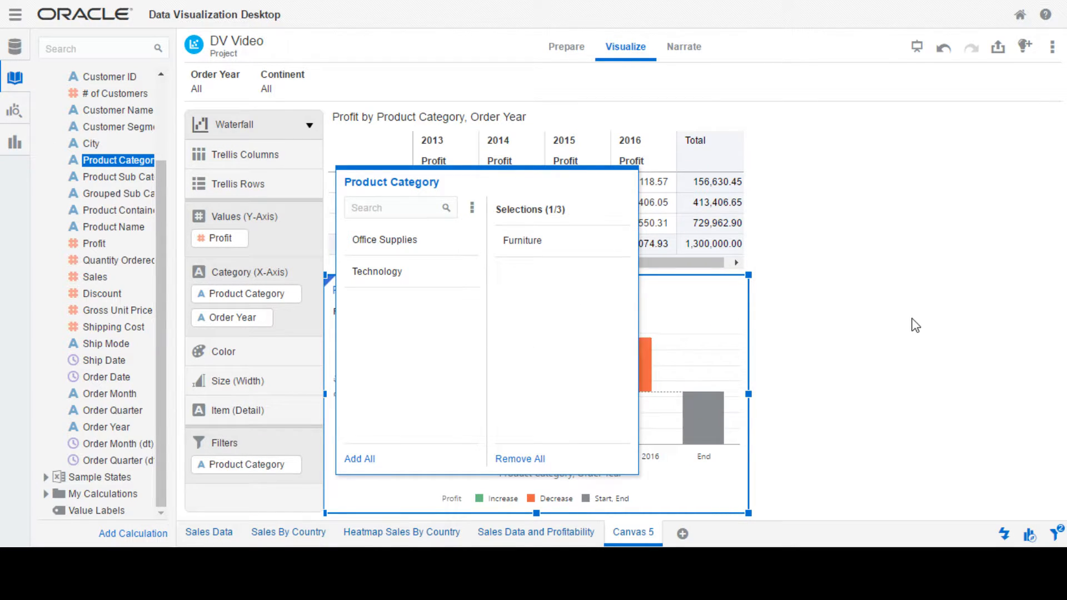
pyautogui.click(893, 314)
pyautogui.click(893, 314)
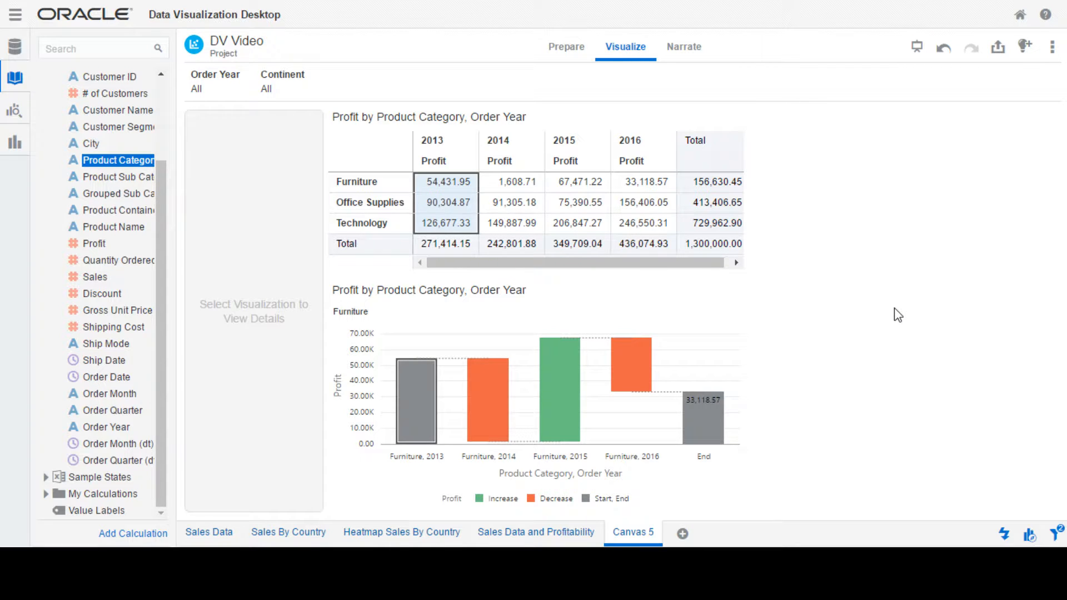
# - Narrow the Furniture waterfall chart and the pivot table above it to the same smaller width
pyautogui.moveTo(416, 394)
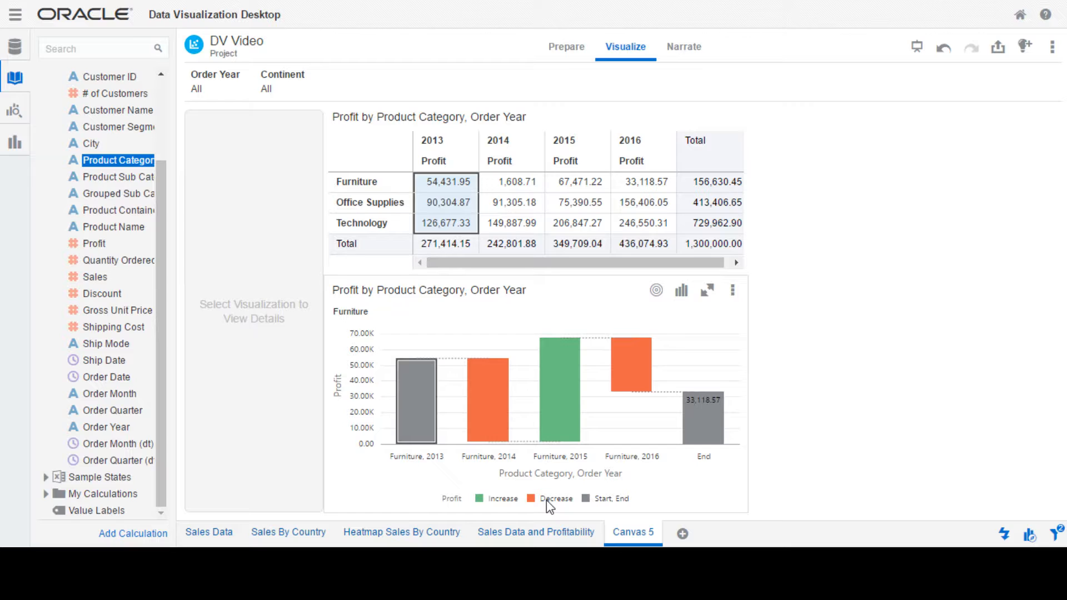
pyautogui.moveTo(423, 418)
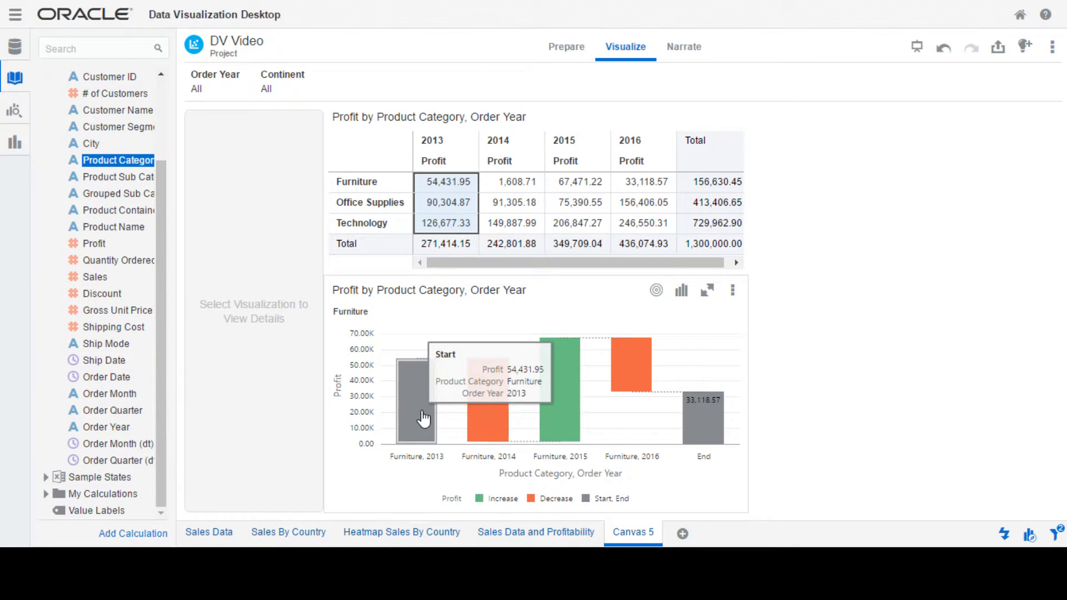
pyautogui.moveTo(488, 421)
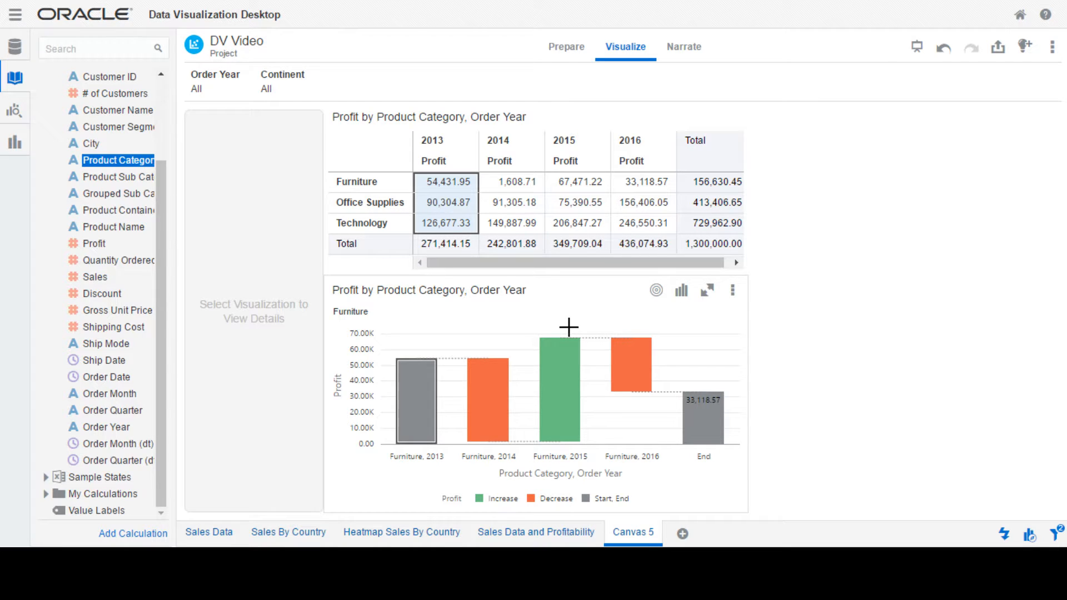
pyautogui.click(719, 365)
pyautogui.moveTo(749, 393); pyautogui.dragTo(643, 388)
pyautogui.click(722, 186)
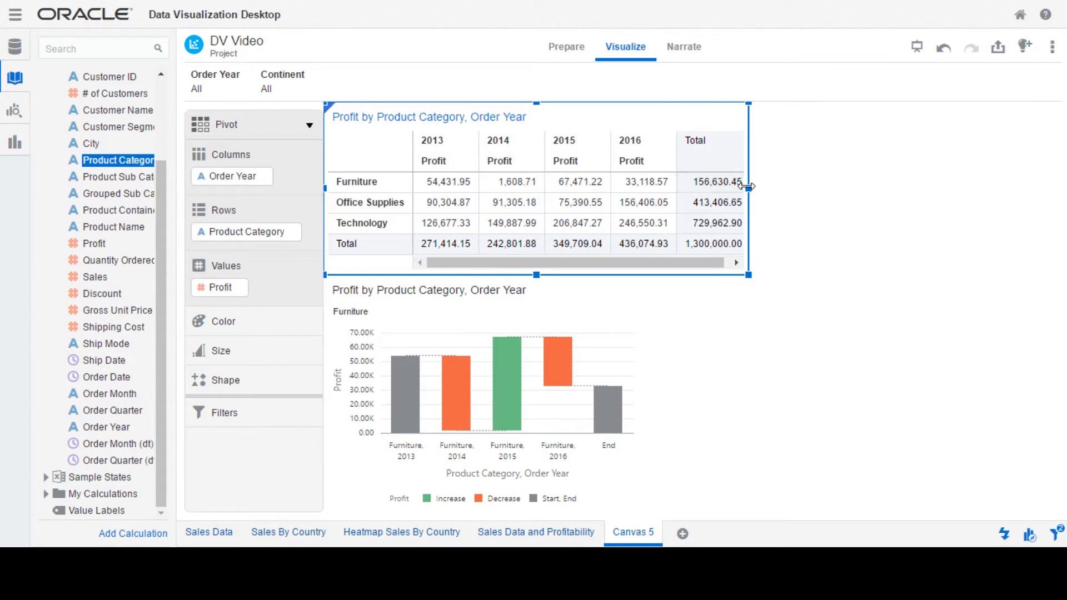
pyautogui.moveTo(748, 188); pyautogui.dragTo(641, 187)
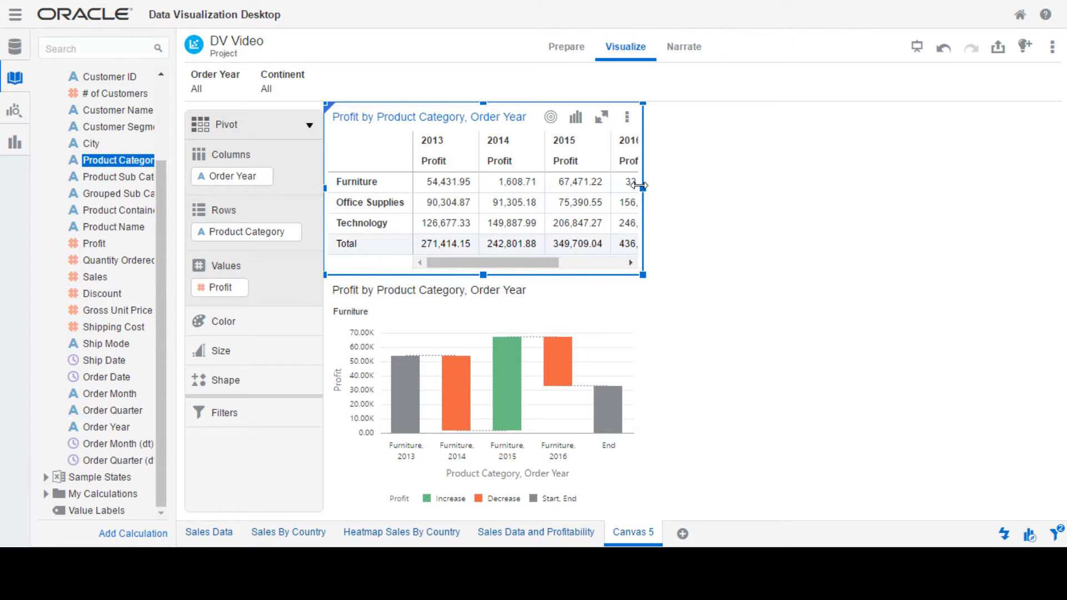
# - Duplicate the Furniture waterfall chart by copying it and pasting it into the empty canvas area beside the pivot table
pyautogui.moveTo(508, 351)
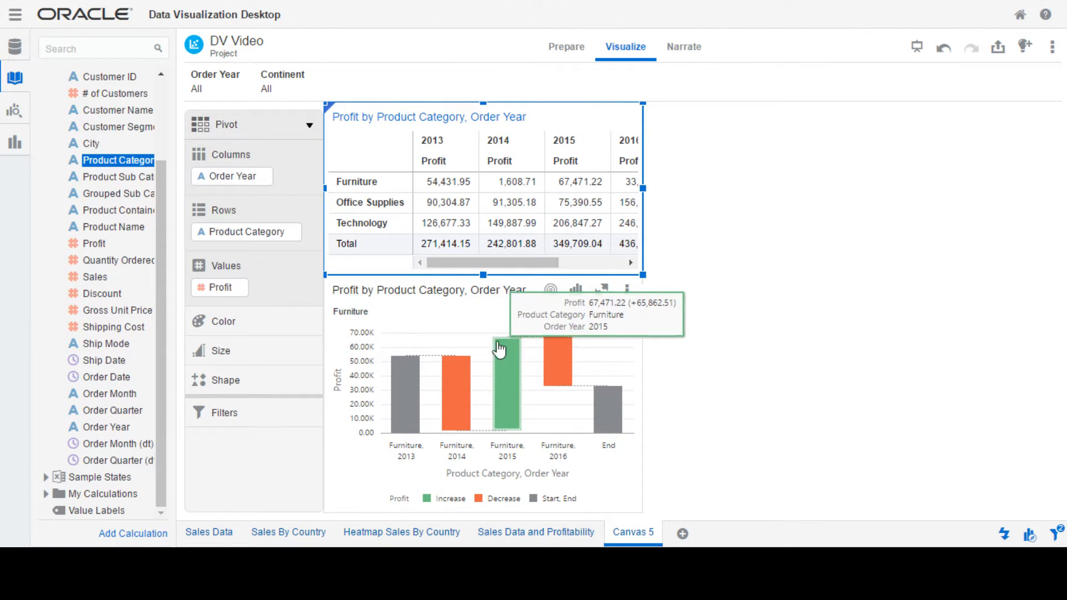
pyautogui.moveTo(455, 391)
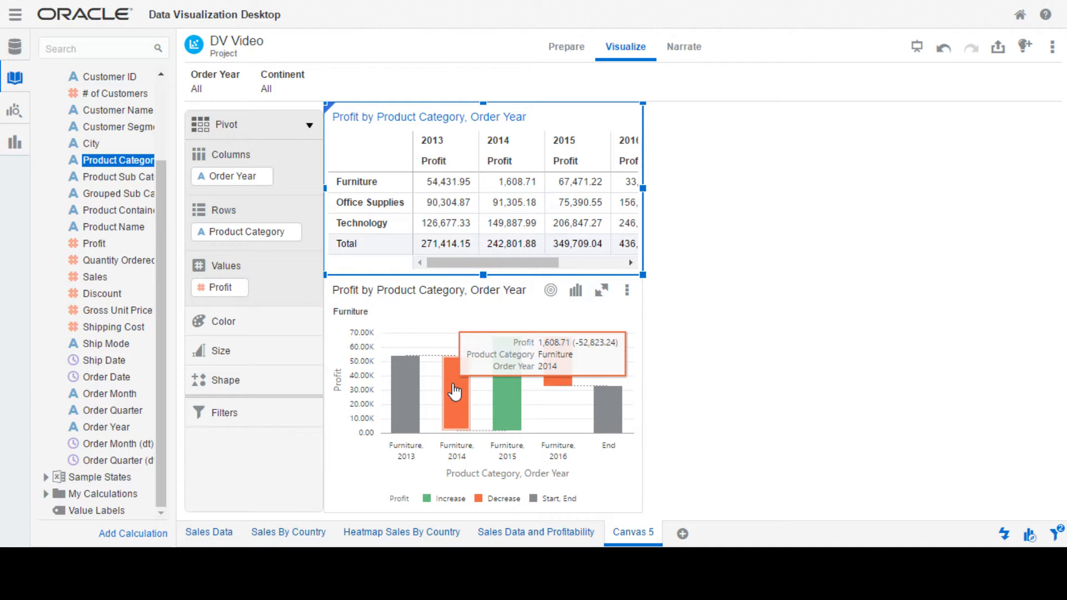
pyautogui.click(602, 337)
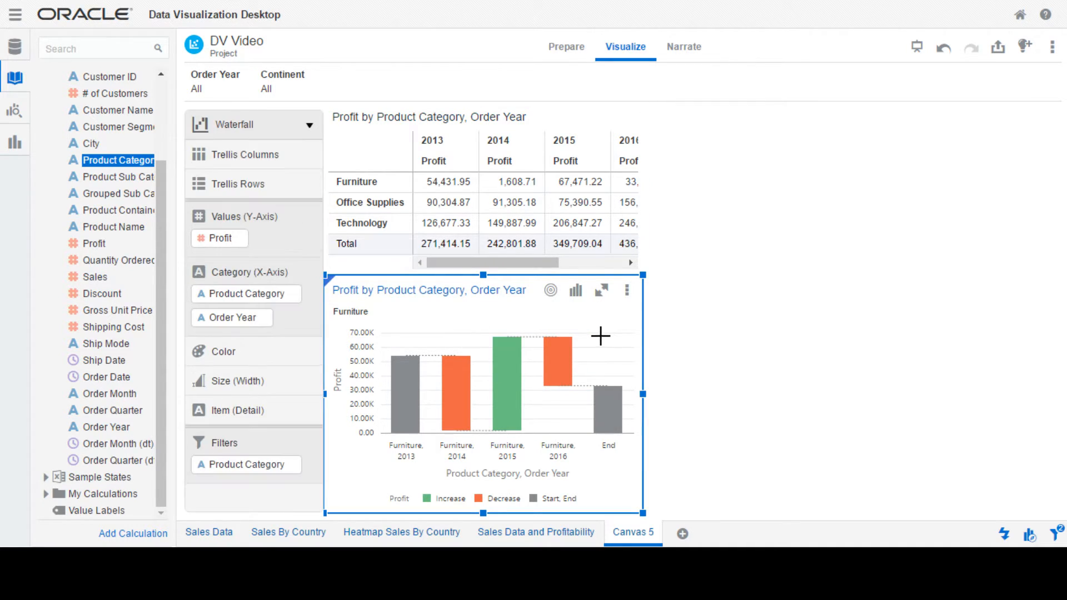
pyautogui.rightClick(604, 344)
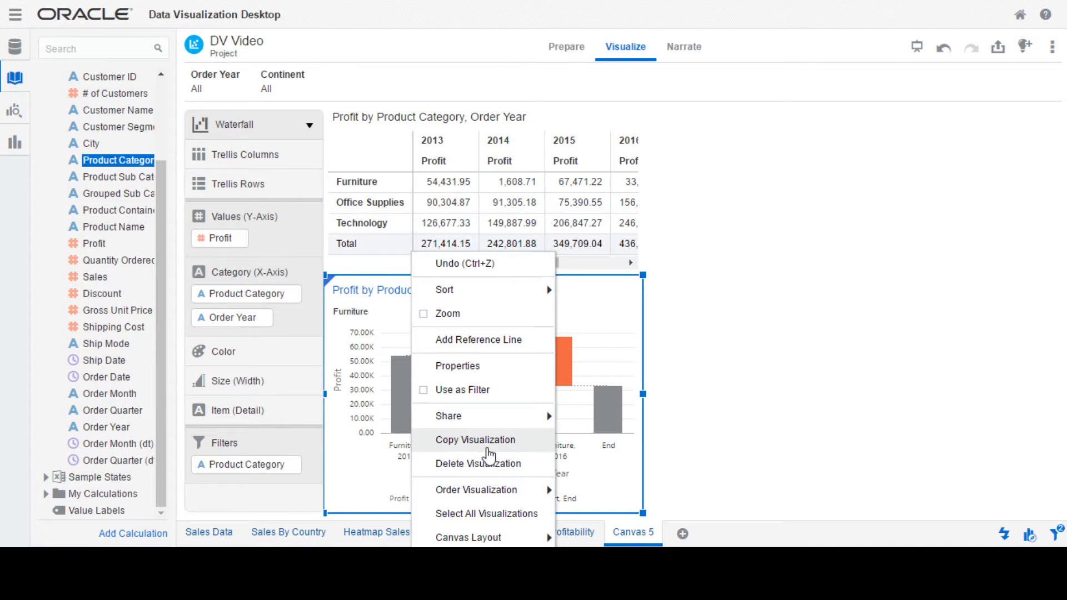
pyautogui.click(487, 440)
pyautogui.rightClick(756, 251)
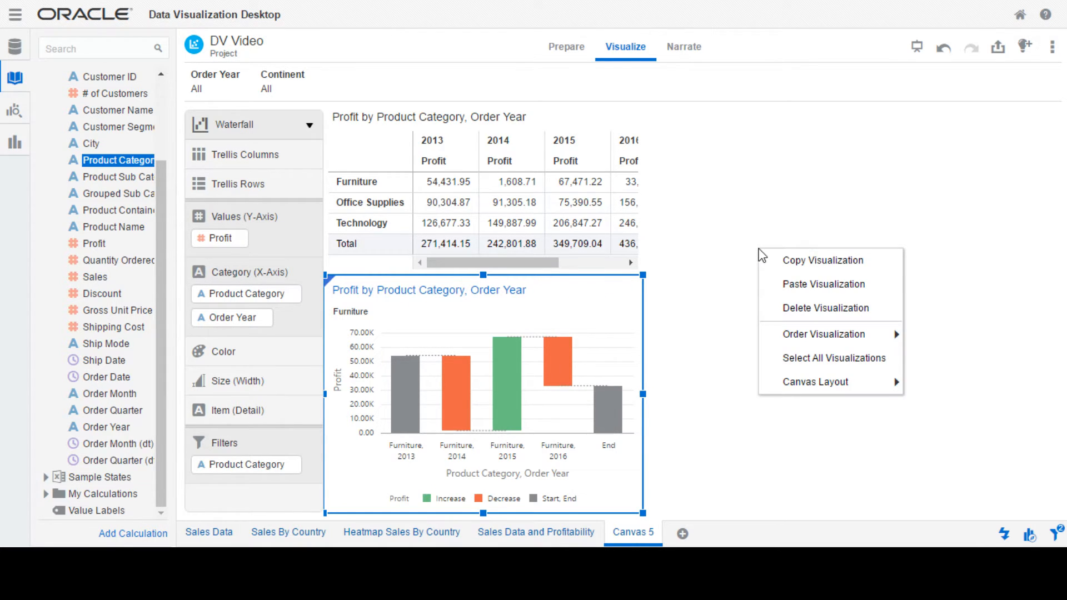
pyautogui.click(822, 284)
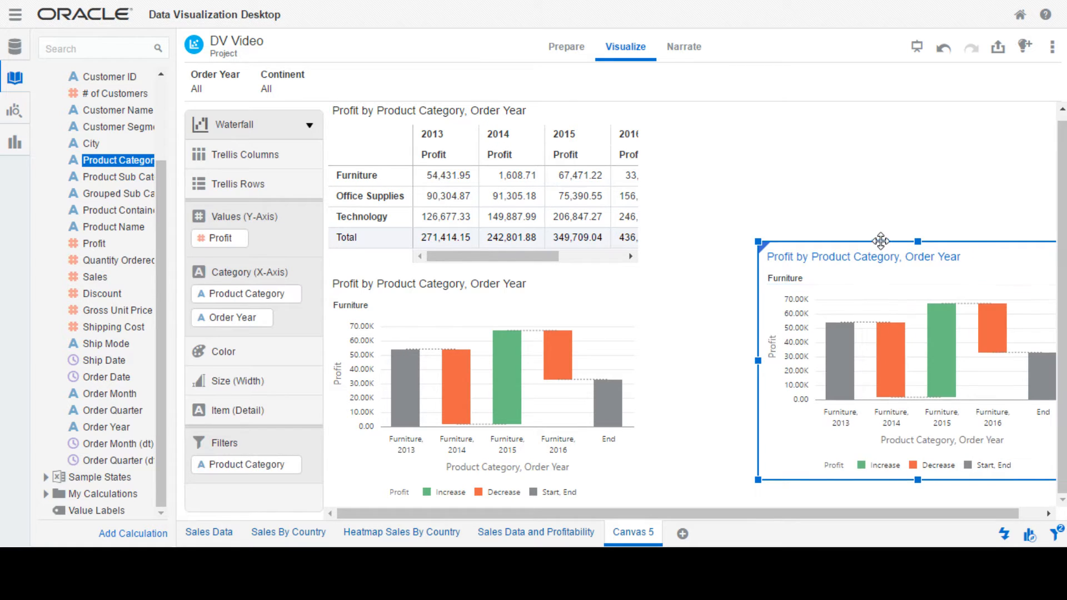
# - Place the duplicated waterfall chart directly beside the pivot table, level with its upper edge, and widen it to fill the remaining canvas width
pyautogui.moveTo(882, 241); pyautogui.dragTo(768, 100)
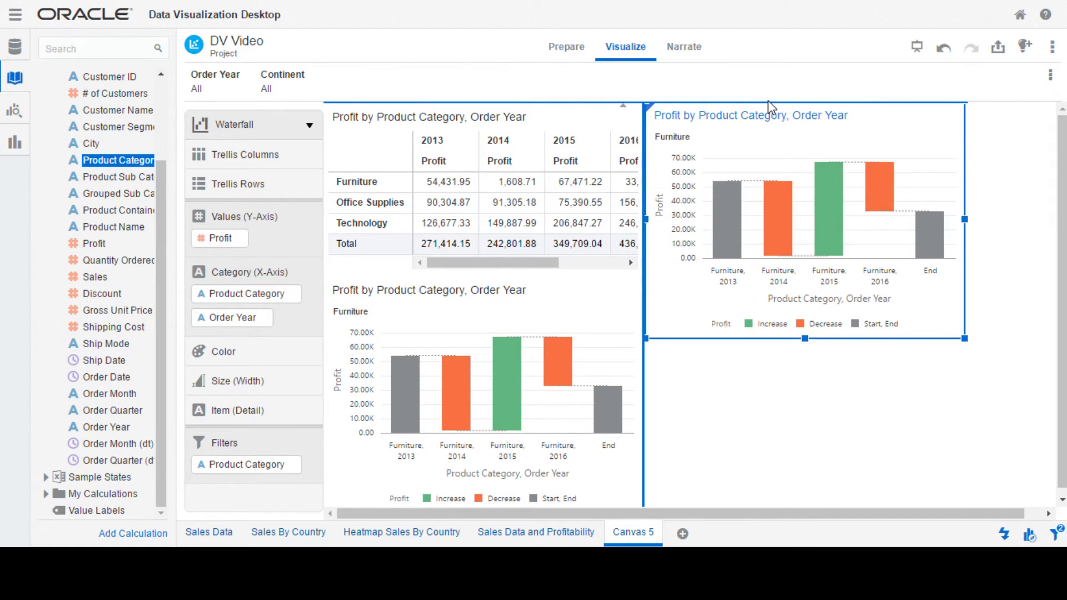
pyautogui.moveTo(962, 221); pyautogui.dragTo(1050, 221)
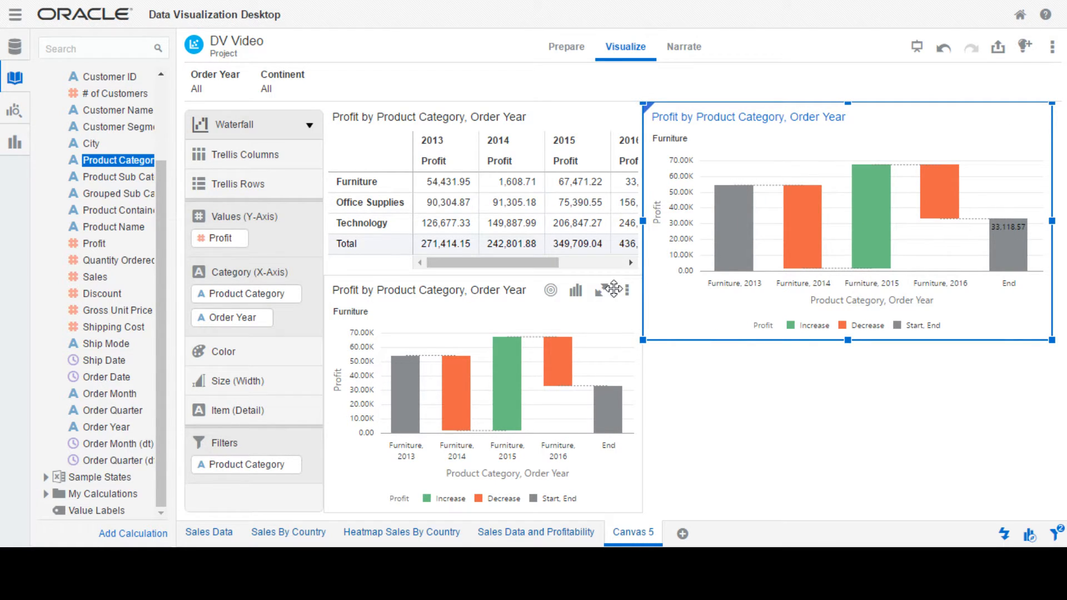
pyautogui.moveTo(750, 263)
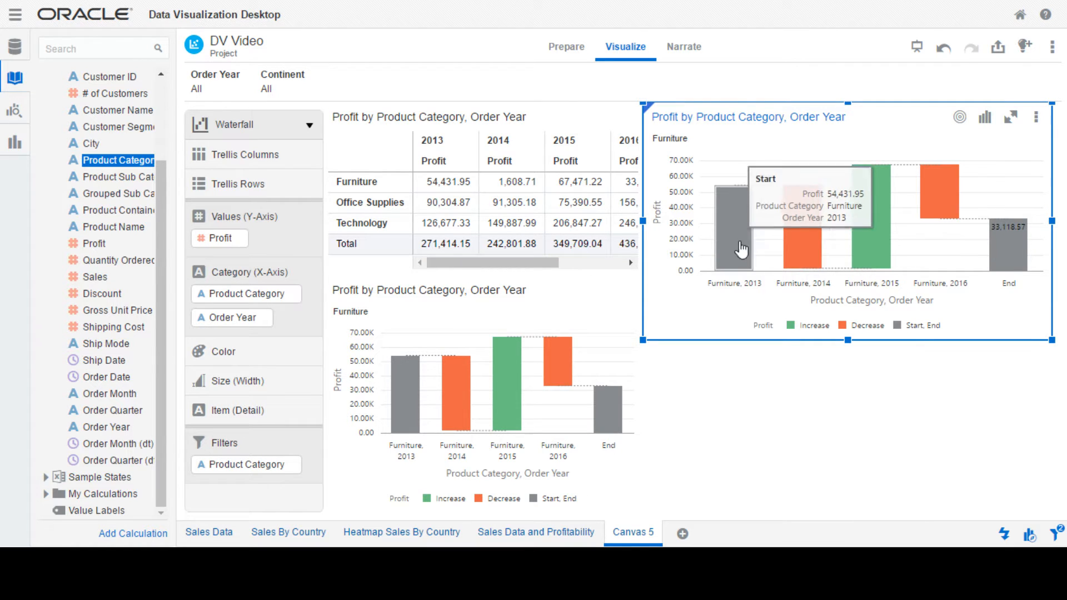
pyautogui.moveTo(805, 233)
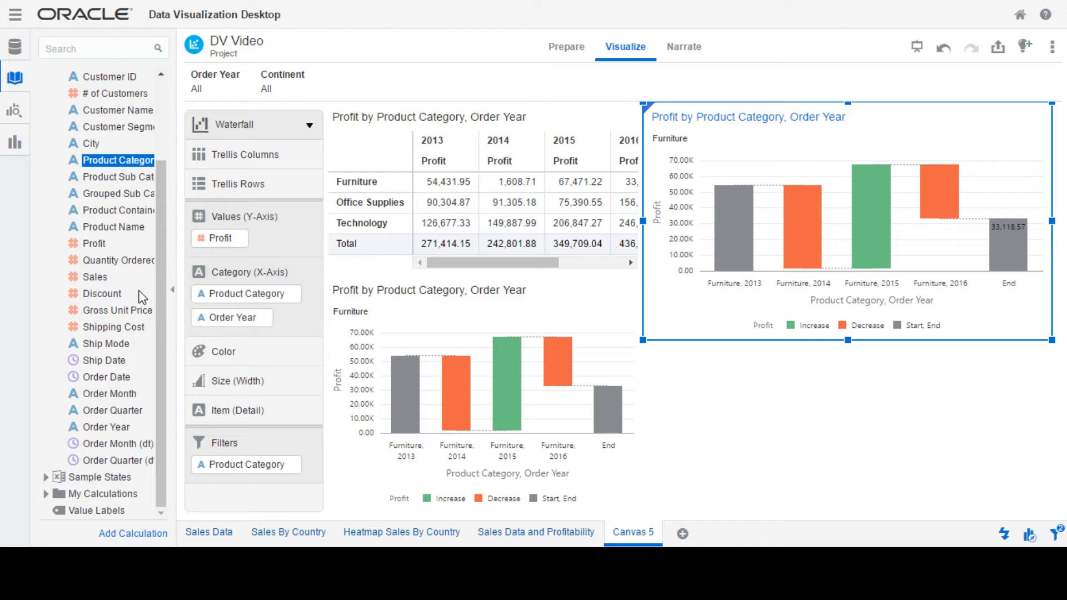
# - Color the duplicated Furniture chart by Product Sub Category and change its type from Waterfall to Bar
pyautogui.keyDown('ctrl'); pyautogui.click(121, 178); pyautogui.keyUp('ctrl')
pyautogui.moveTo(122, 178); pyautogui.dragTo(738, 139)
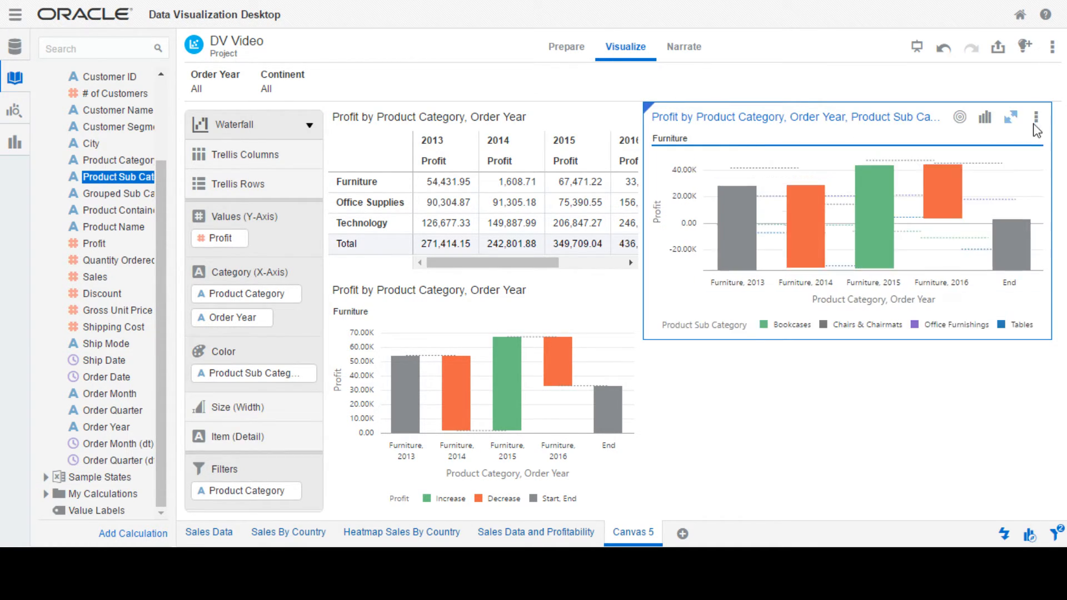
pyautogui.click(985, 119)
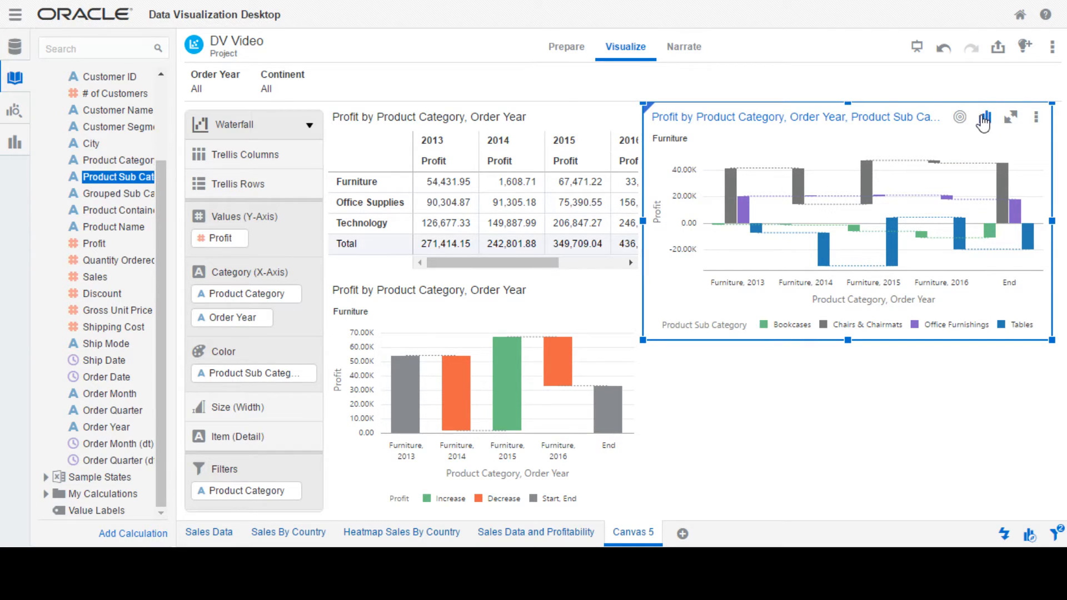
pyautogui.click(983, 120)
pyautogui.click(845, 57)
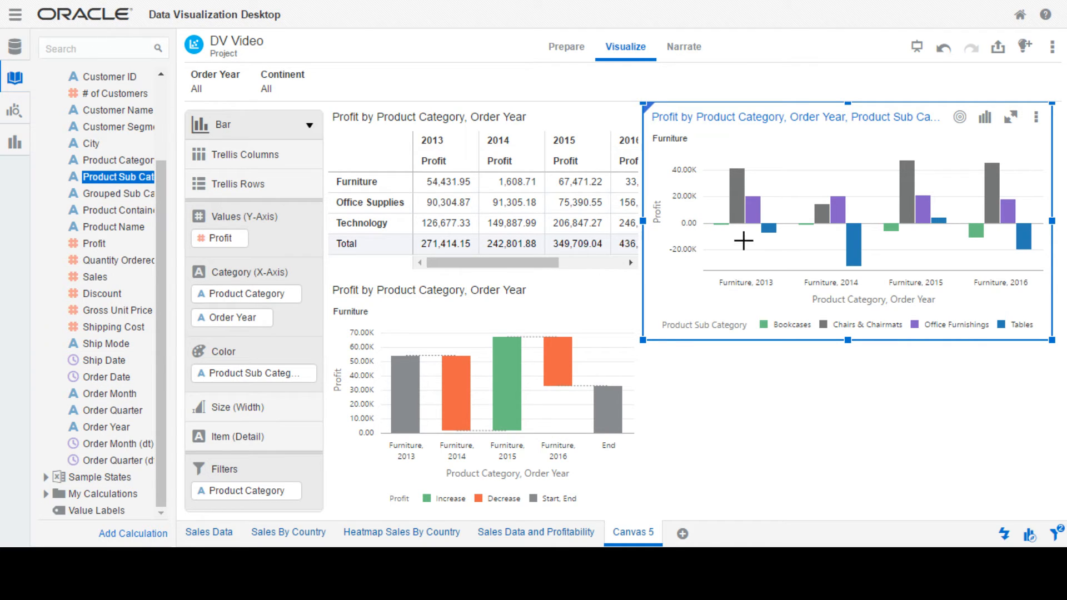
# - Examine the profit of the Tables sub category for each order year in the Furniture bar chart
pyautogui.moveTo(769, 239)
pyautogui.moveTo(1026, 246)
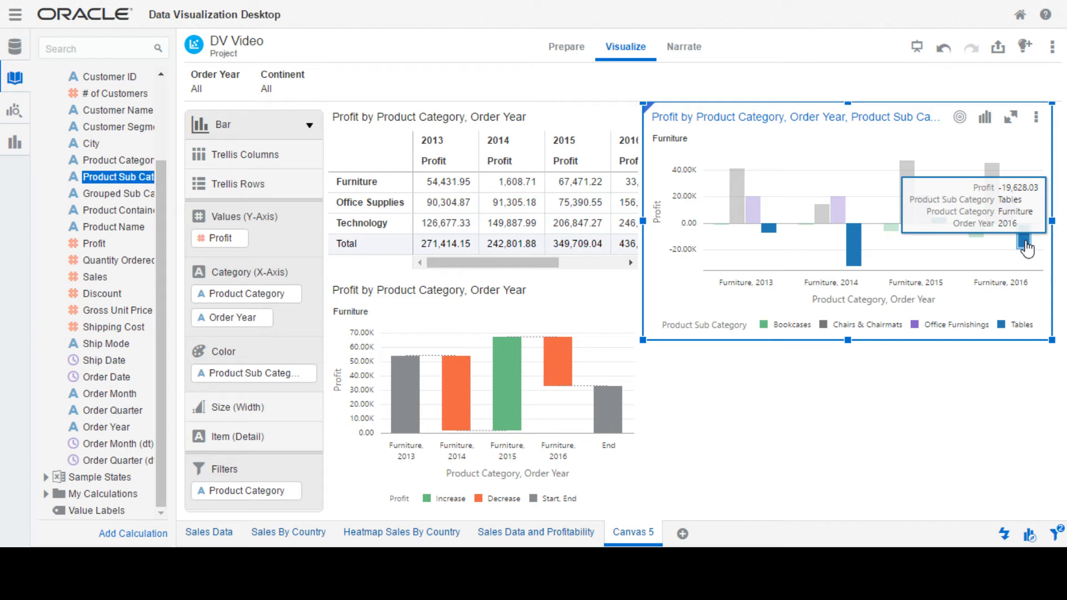
pyautogui.moveTo(855, 258)
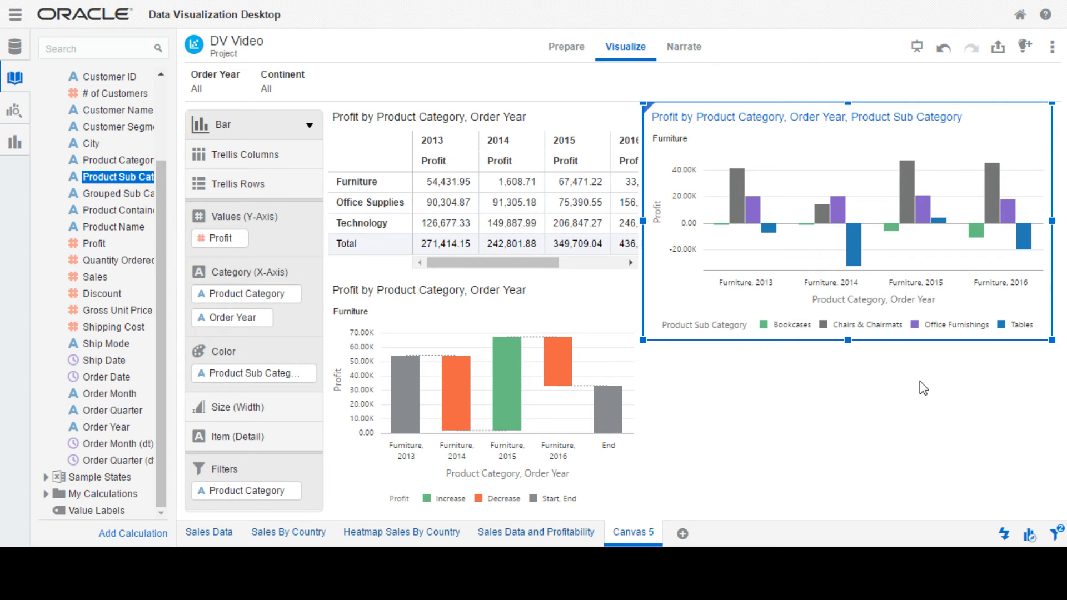
pyautogui.moveTo(939, 223)
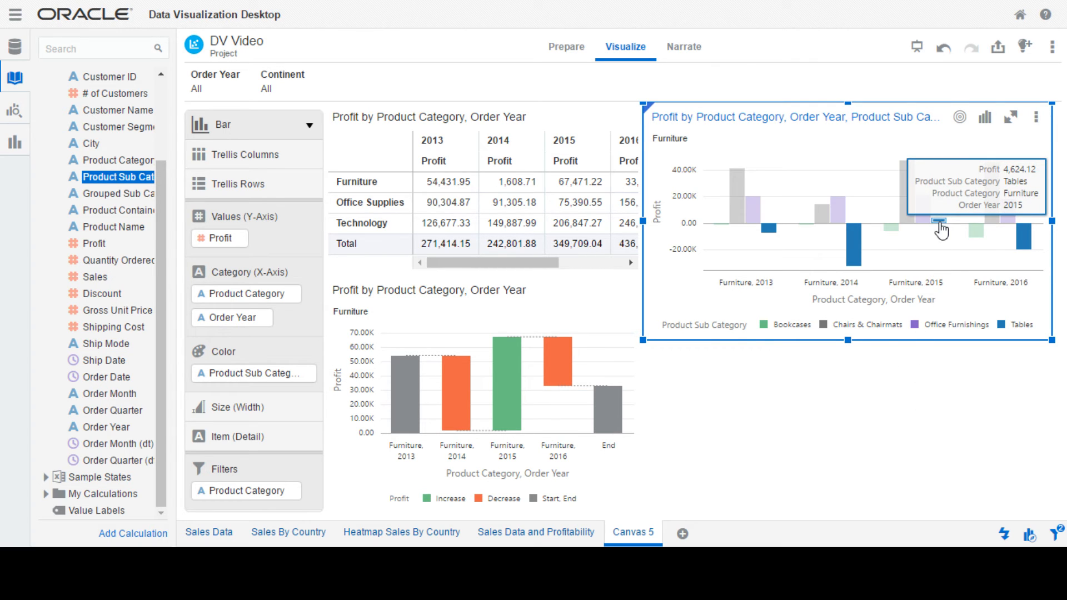